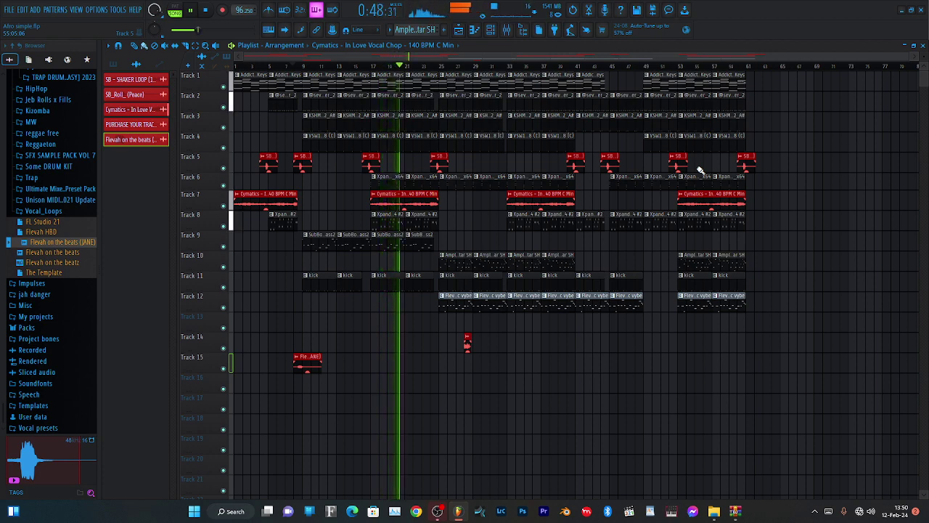
Play the arrangement from about bar 41, and open the Addictive Keys clip's chords in the piano roll and play that pattern alone
click(578, 66)
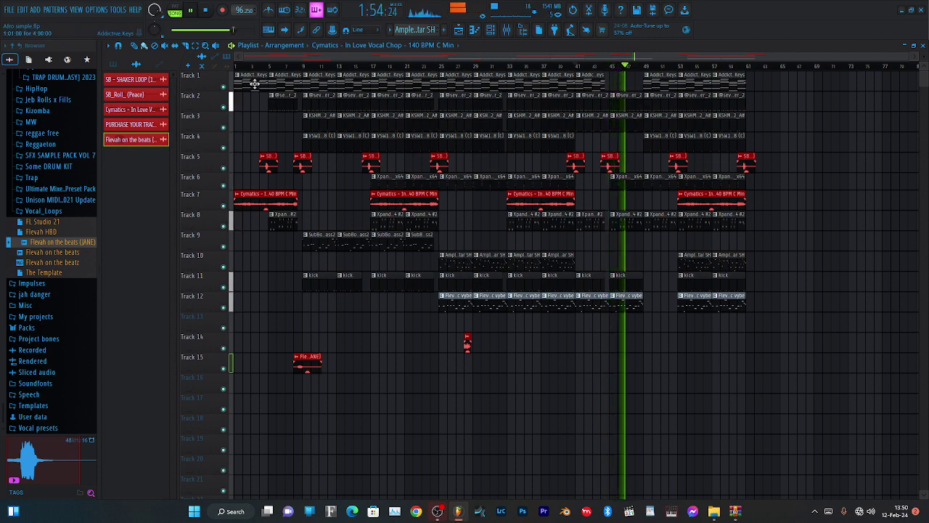
double_click(255, 83)
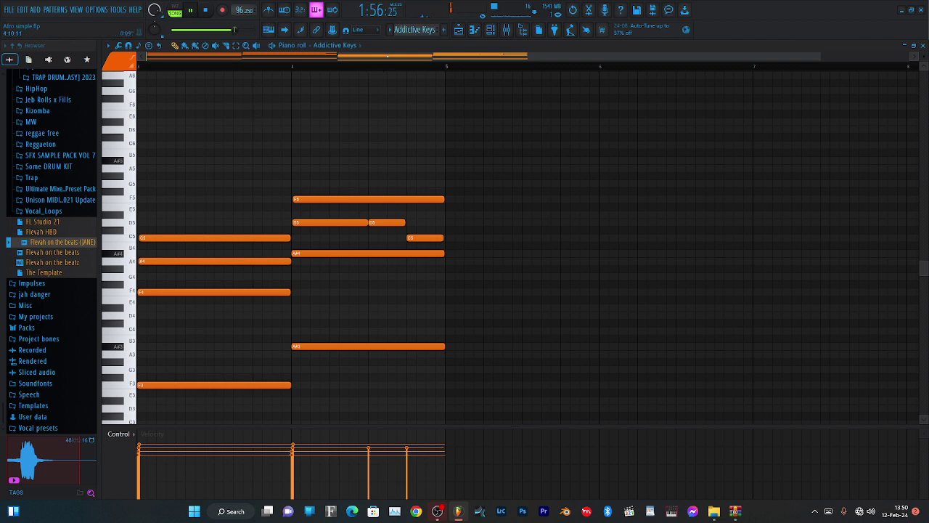
drag(387, 56, 81, 82)
scroll(183, 145, down, 1)
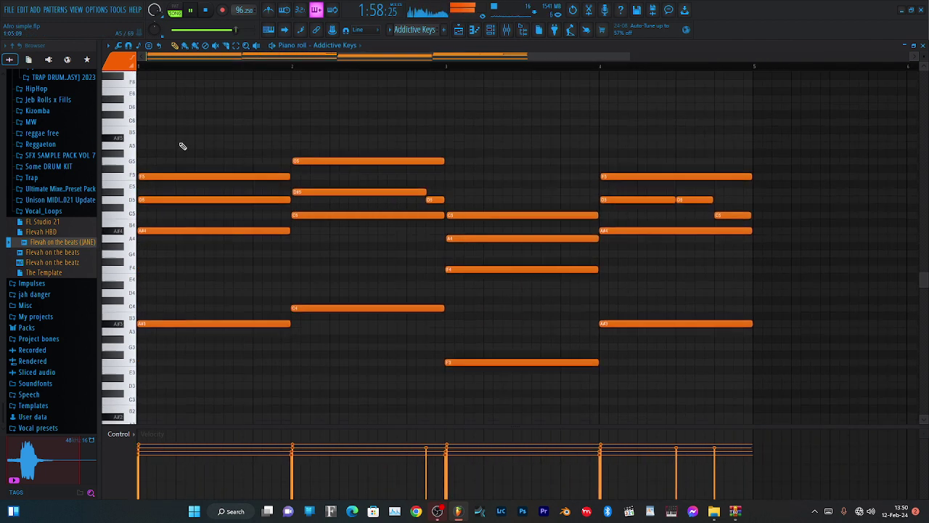
scroll(182, 146, down, 1)
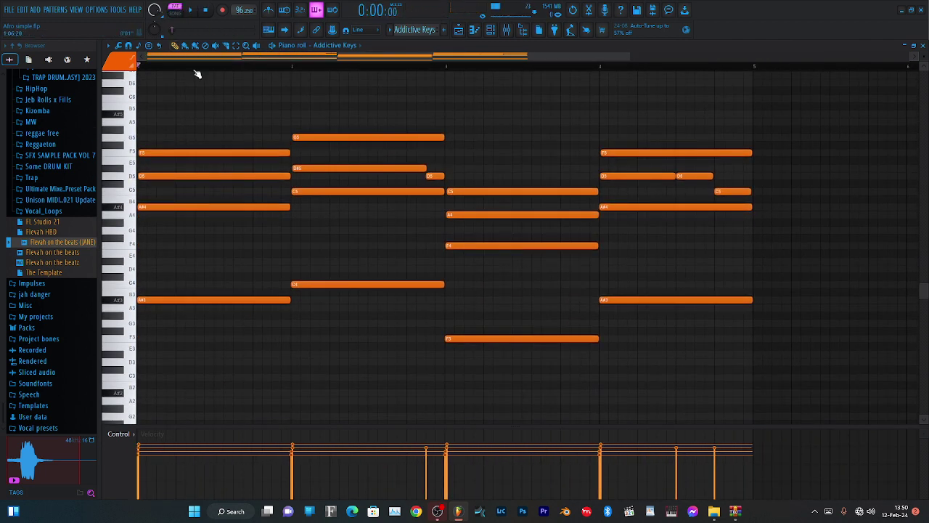
key(space)
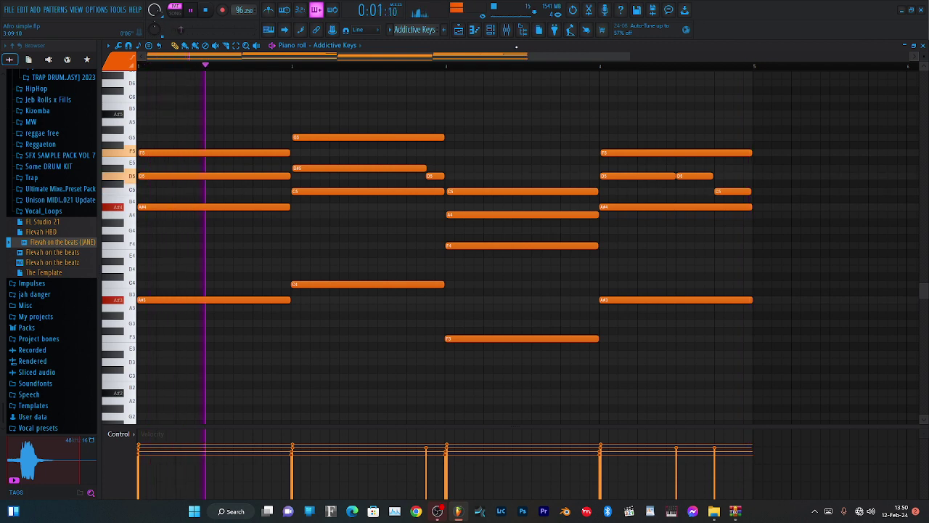
Show the Addictive Keys instrument with its Mark One - Mono Line preset from the channel rack, and close it
click(491, 30)
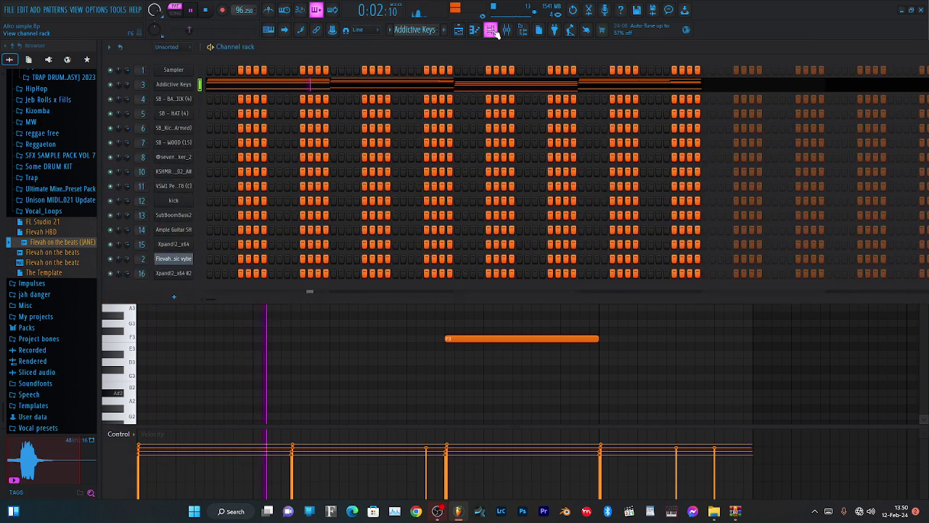
click(187, 84)
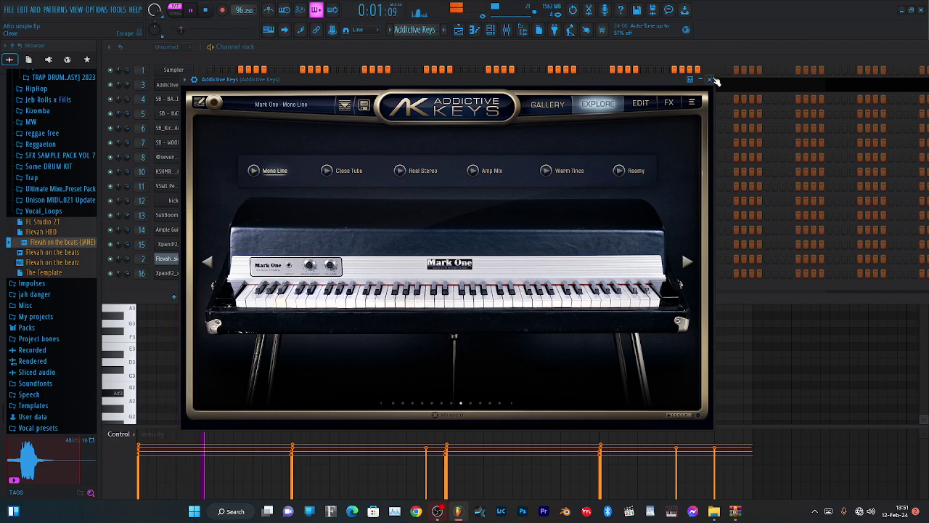
click(710, 80)
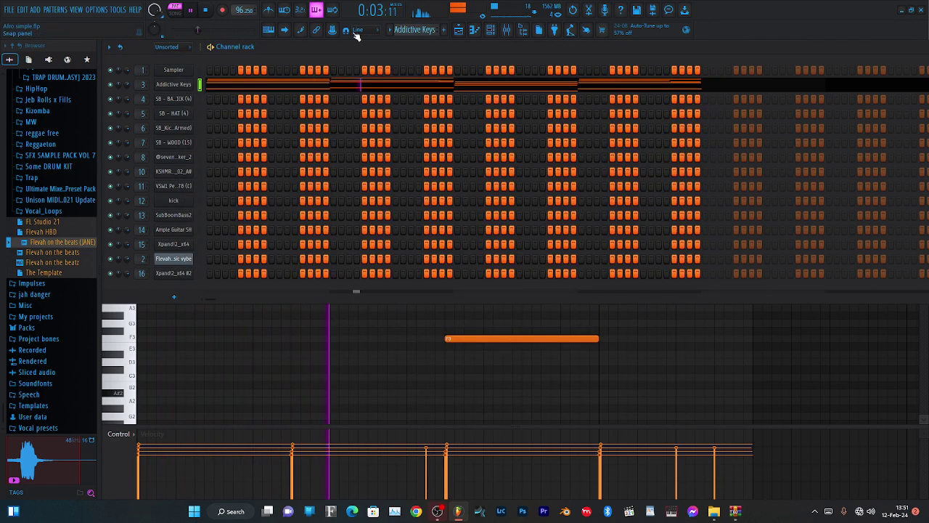
Audition the wood, shaker, KSHMR clank, VSW1 percussion and kick patterns one after another in the channel rack
scroll(411, 29, down, 4)
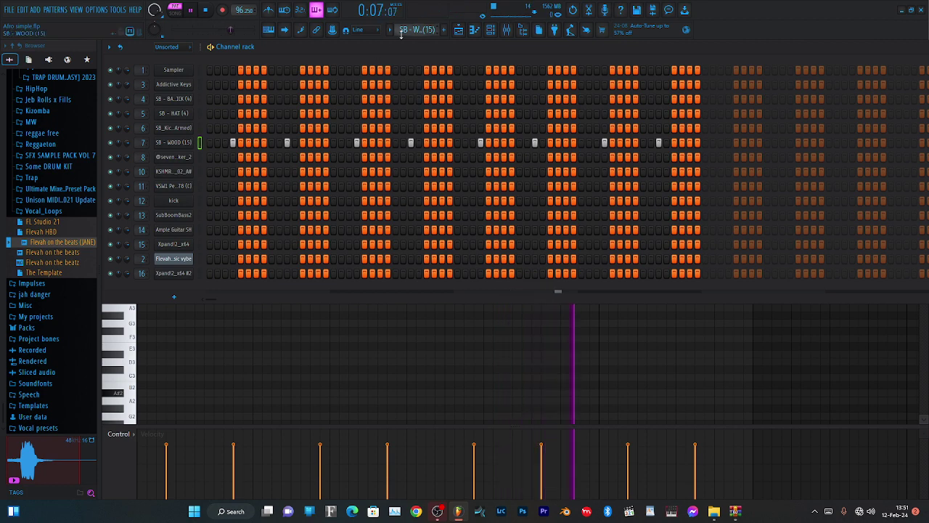
scroll(415, 29, down, 1)
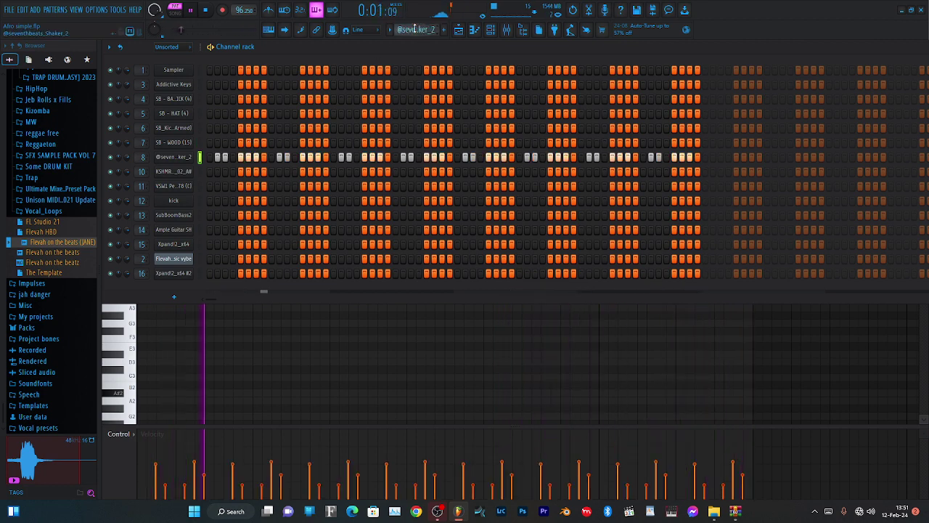
scroll(415, 30, down, 1)
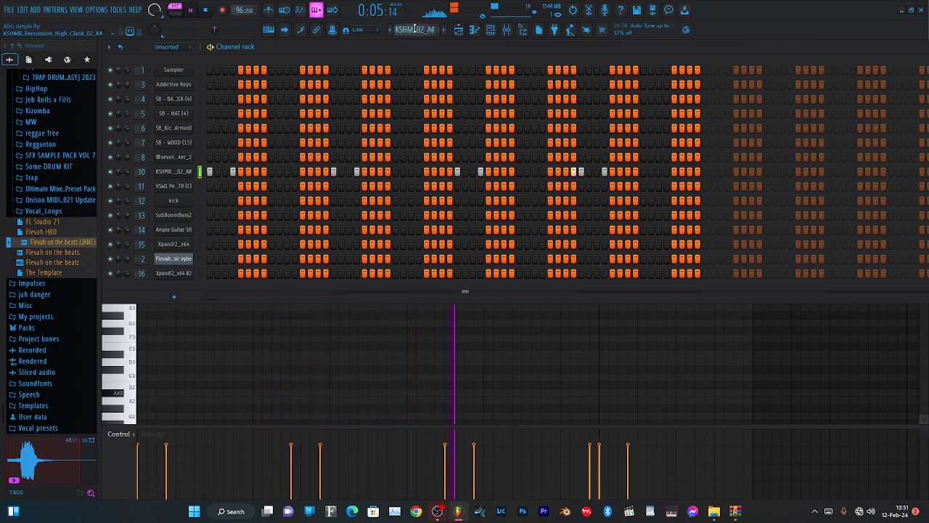
scroll(415, 30, down, 1)
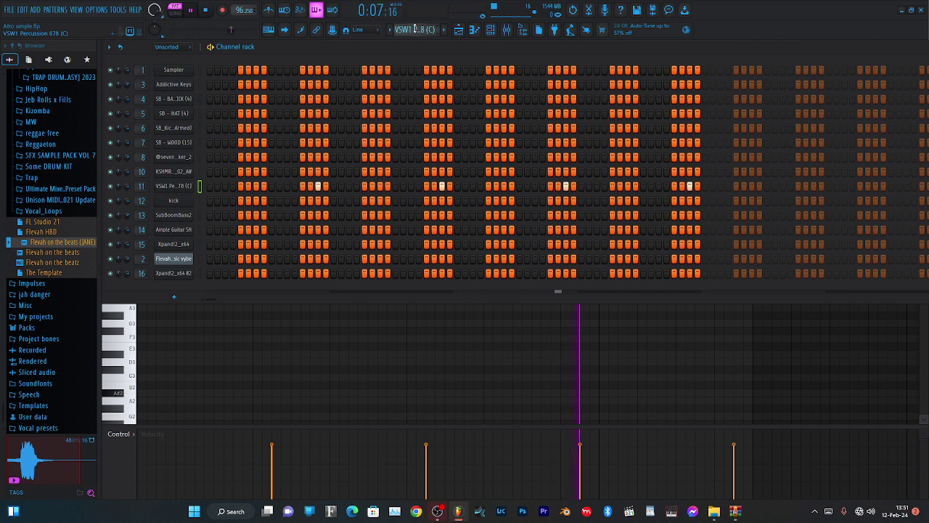
scroll(415, 29, down, 1)
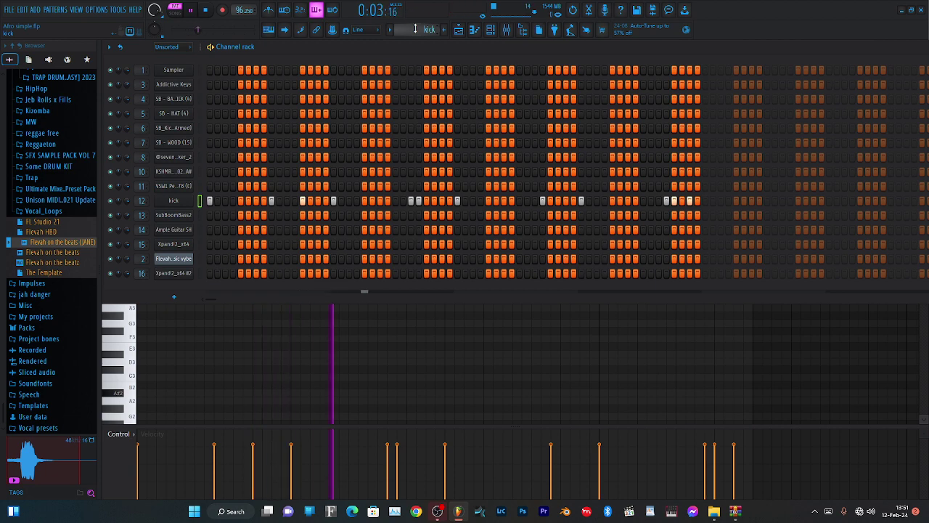
Select the SubBoomBass2 pattern and review its synth settings and its bass line in the piano roll
scroll(415, 29, down, 1)
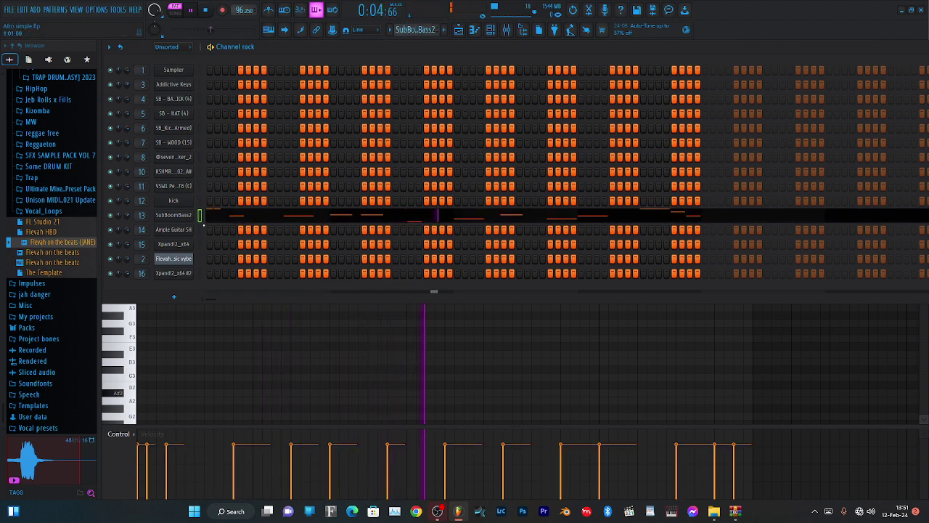
click(186, 216)
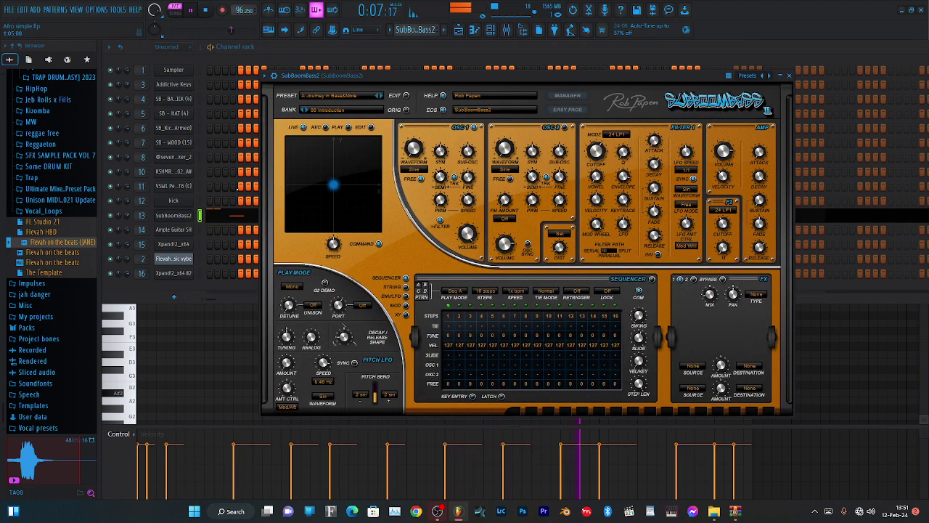
click(217, 216)
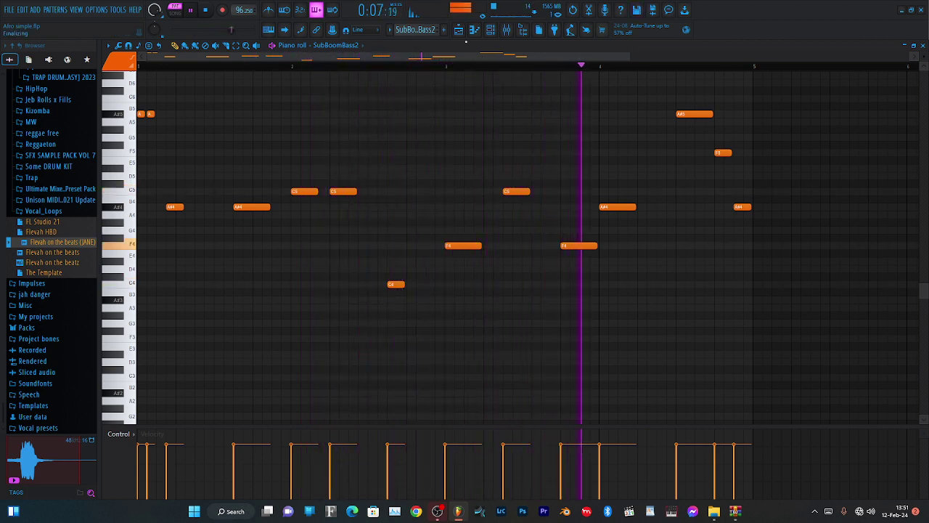
click(490, 30)
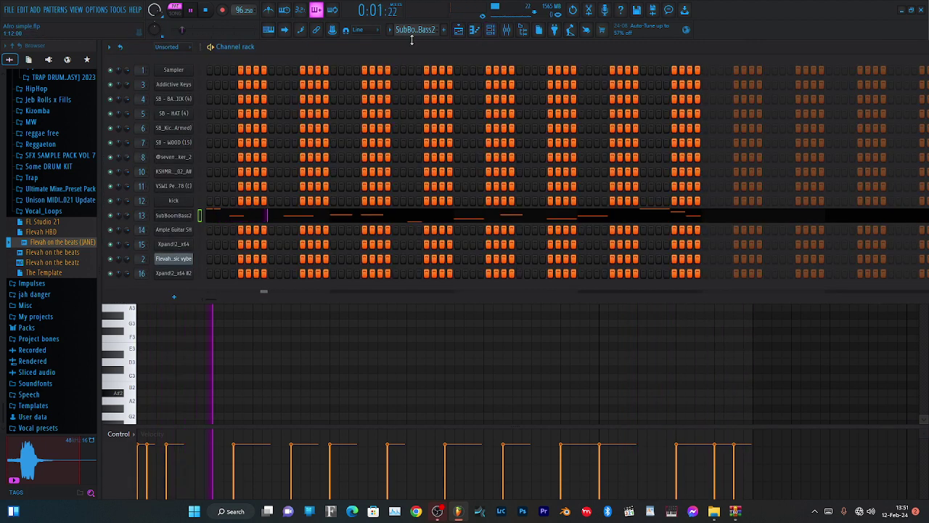
Inspect the Ample Guitar SH instrument and play through its melody in the piano roll
click(185, 229)
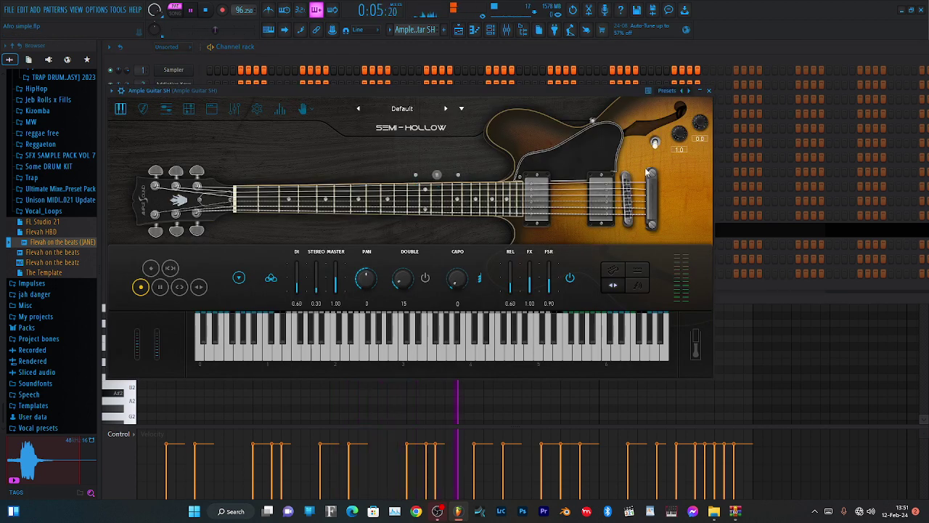
click(707, 92)
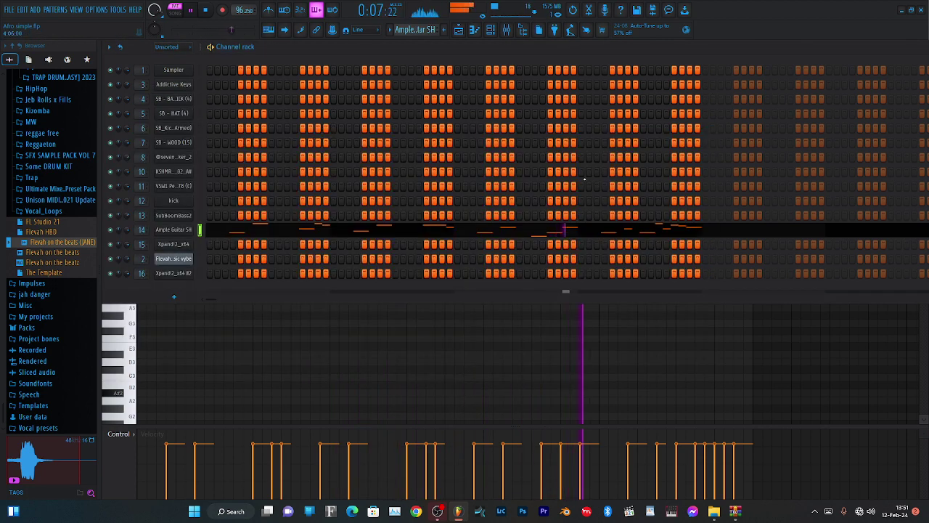
click(325, 234)
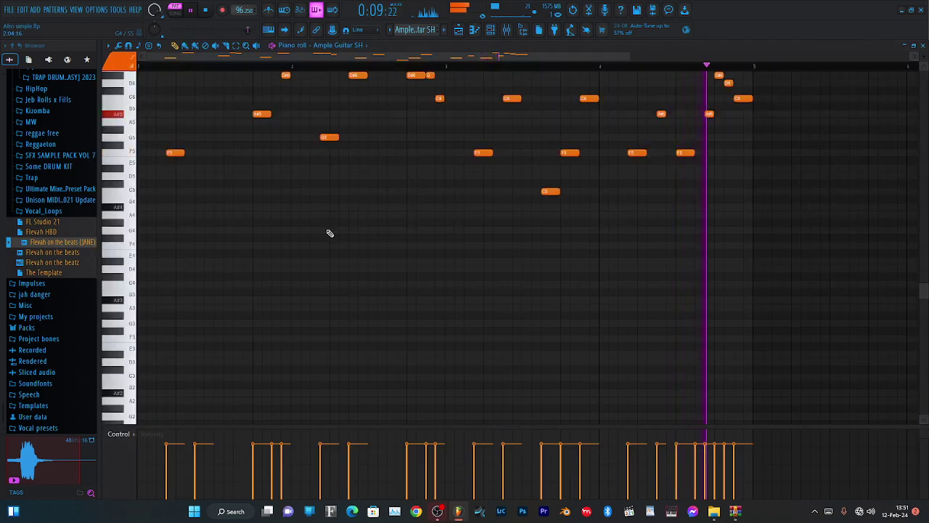
scroll(328, 232, up, 2)
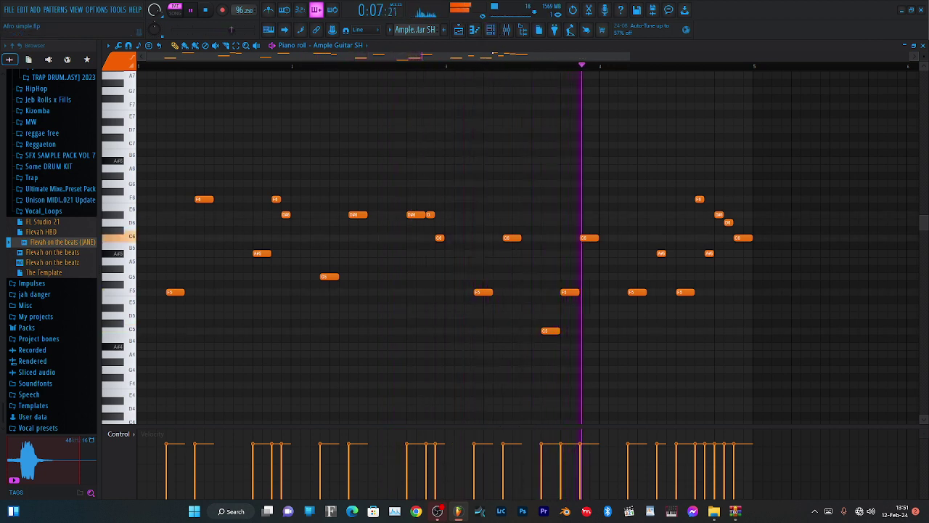
click(490, 33)
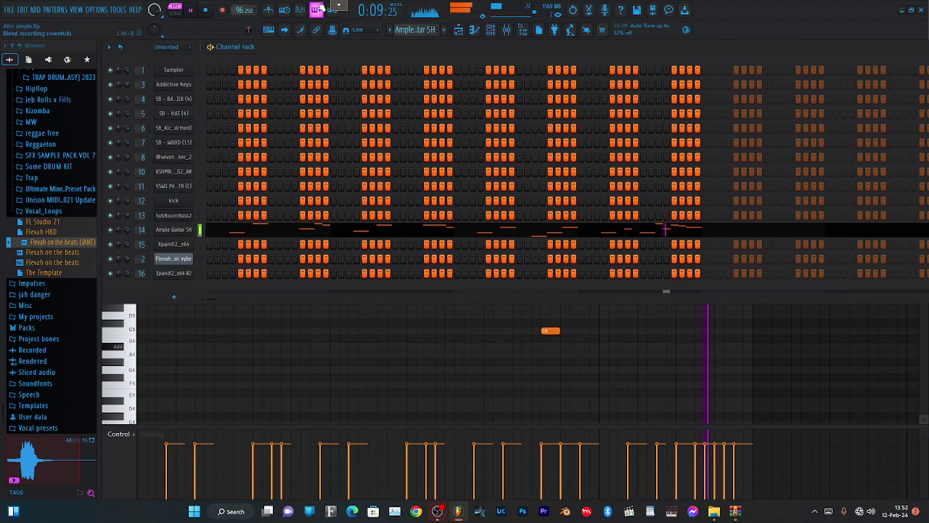
Review the Xpand!2_x64 pattern's brass stabs in the piano roll and its +06 Lalos Choice preset in the plugin
scroll(398, 30, down, 1)
click(261, 245)
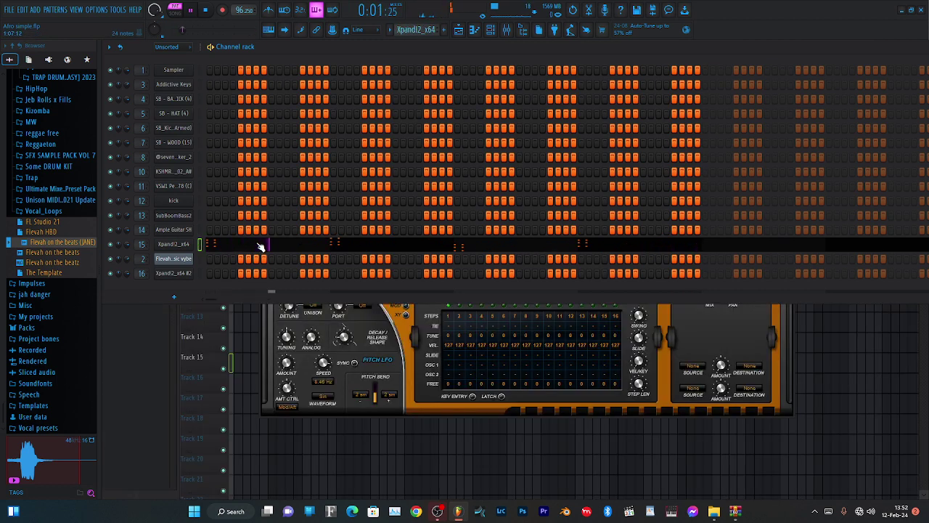
click(260, 245)
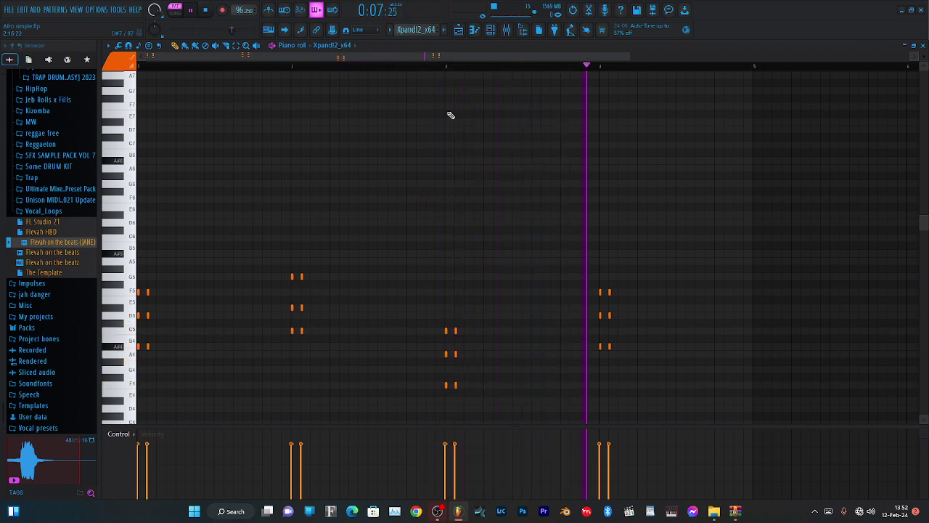
click(490, 30)
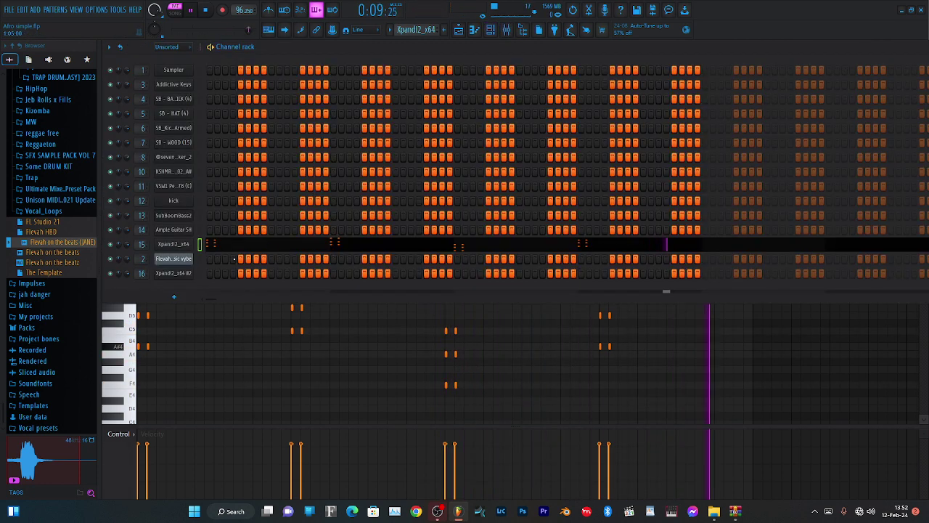
click(174, 245)
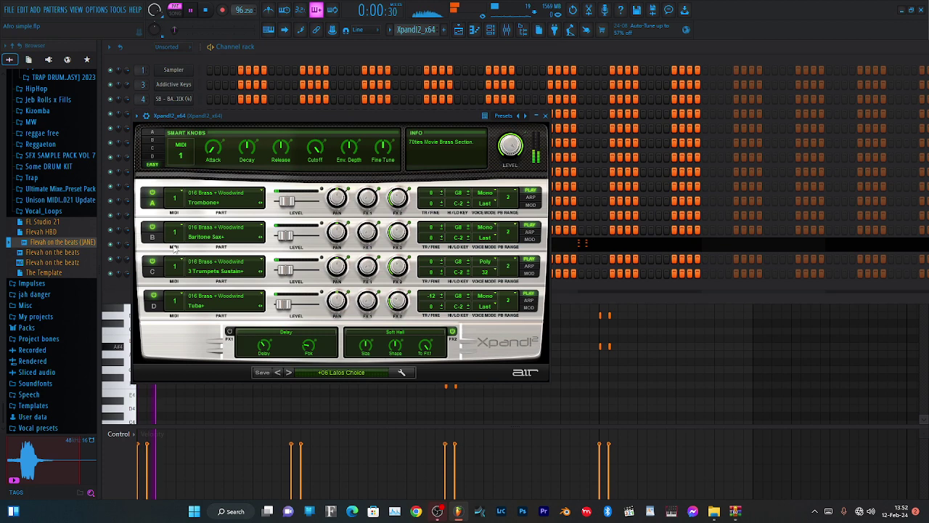
click(545, 115)
Select the Flevah basic vybe pattern and examine its notes in the piano roll
click(175, 259)
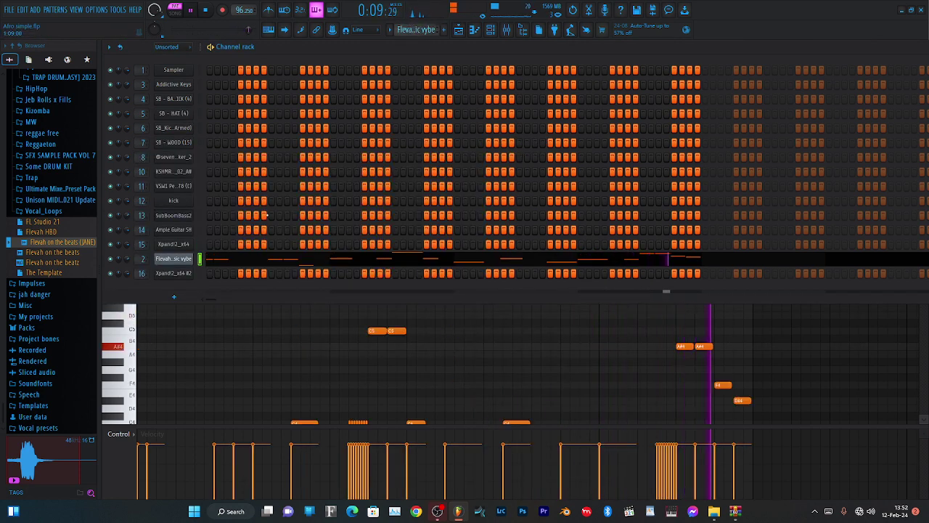
click(227, 261)
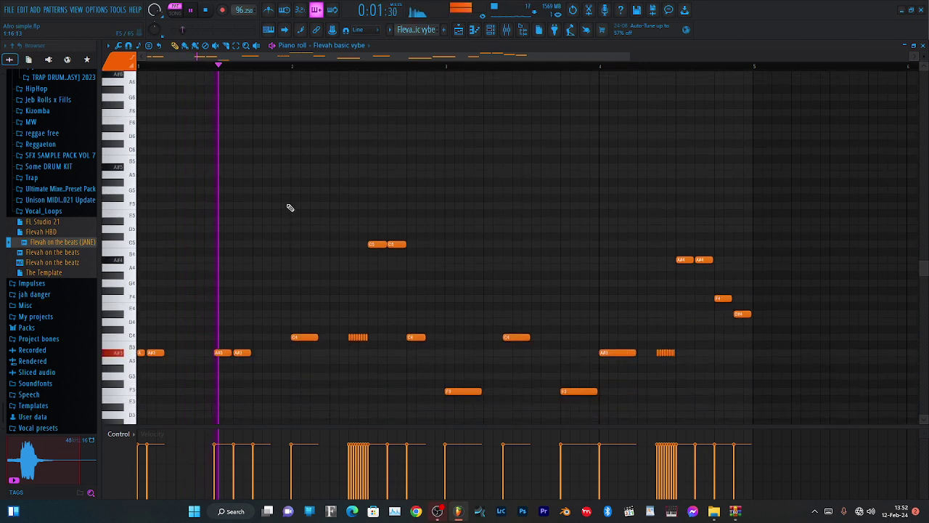
scroll(289, 208, down, 3)
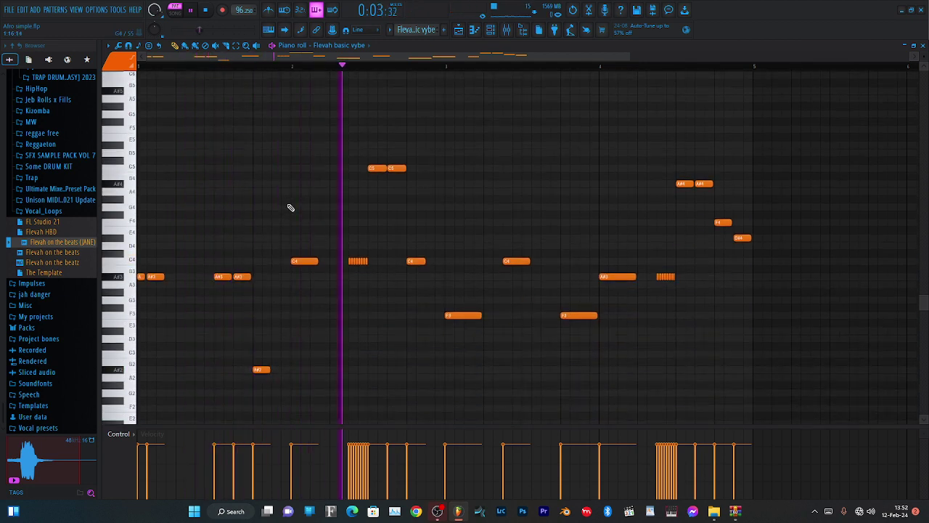
scroll(290, 207, down, 2)
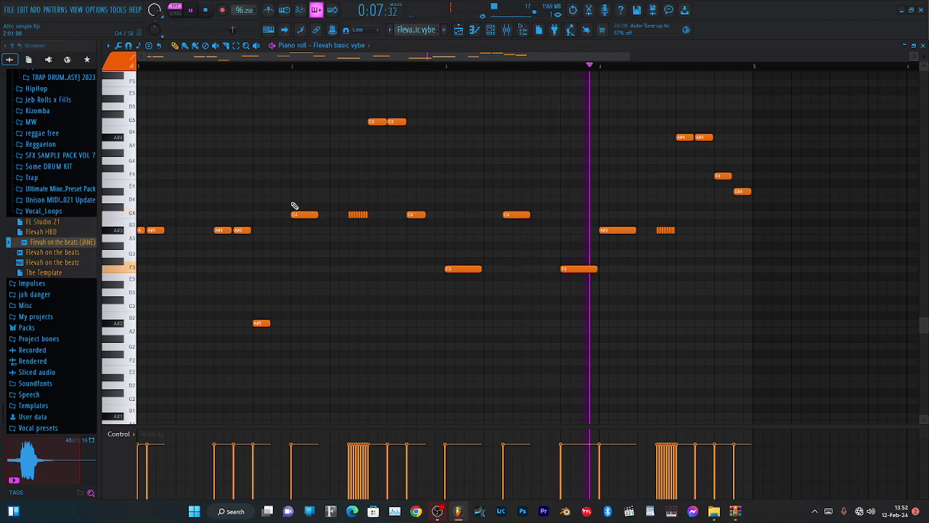
click(490, 30)
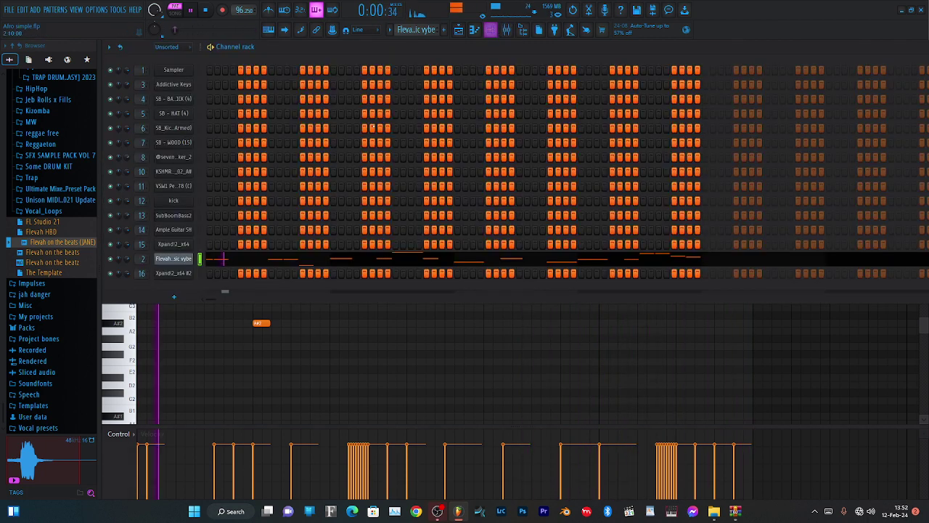
Show the DX10 synth of the Flevah basic vybe channel with its list of presets, and close it
click(178, 259)
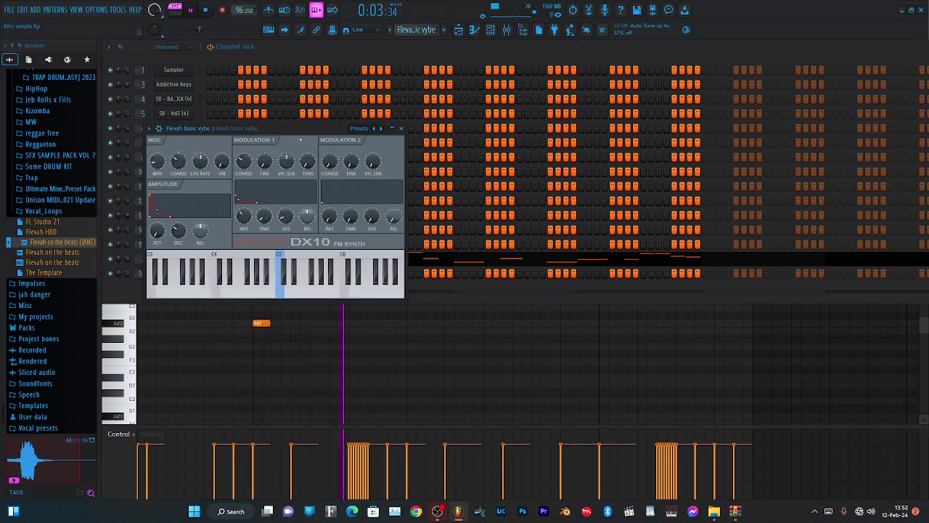
click(359, 129)
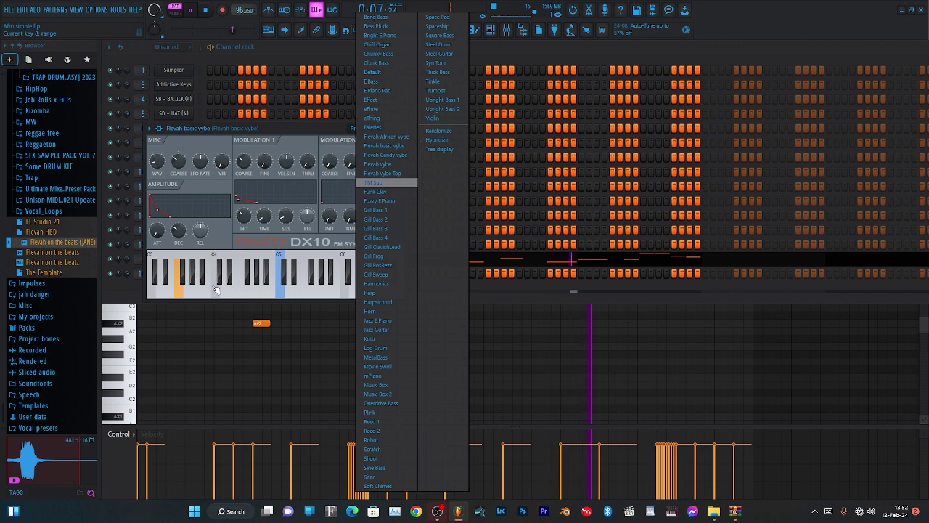
click(110, 279)
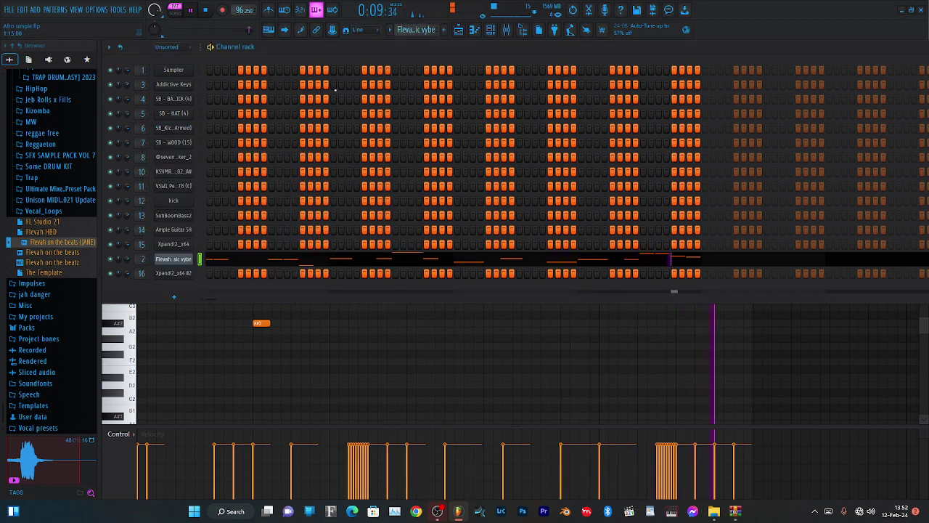
Review the Xpand!2_x64 #2 pattern's 26 Pizzicato Strings Section preset and its notes in the piano roll
scroll(409, 31, down, 1)
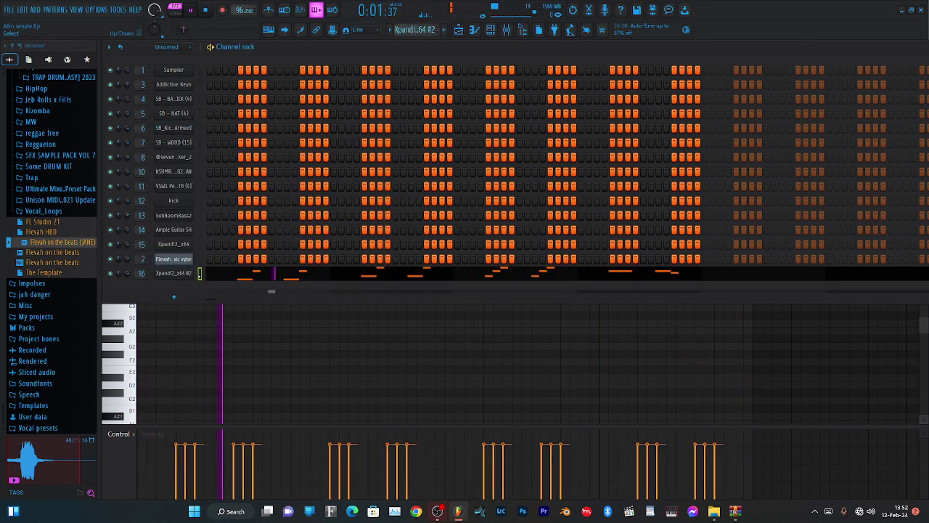
click(188, 274)
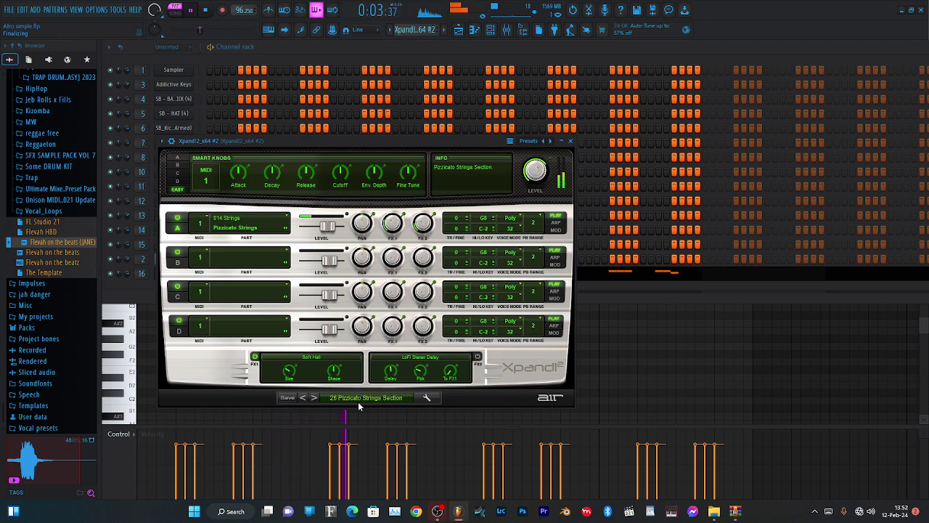
click(131, 328)
scroll(286, 210, up, 5)
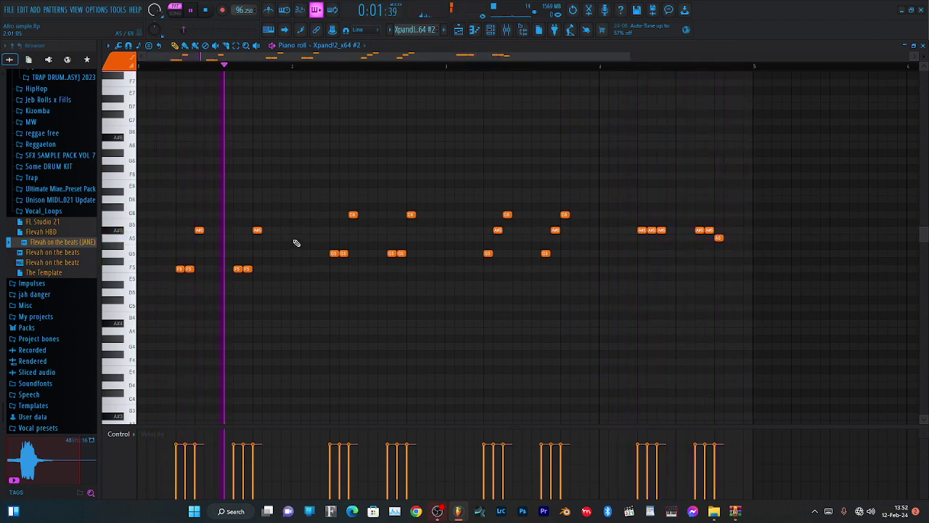
click(491, 32)
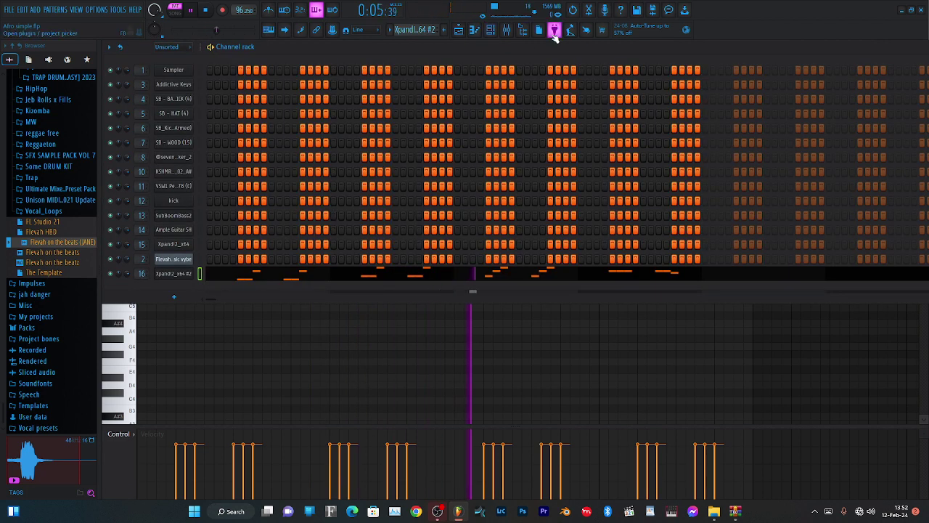
Return to the playlist arrangement and play the full song from bar 33
click(466, 32)
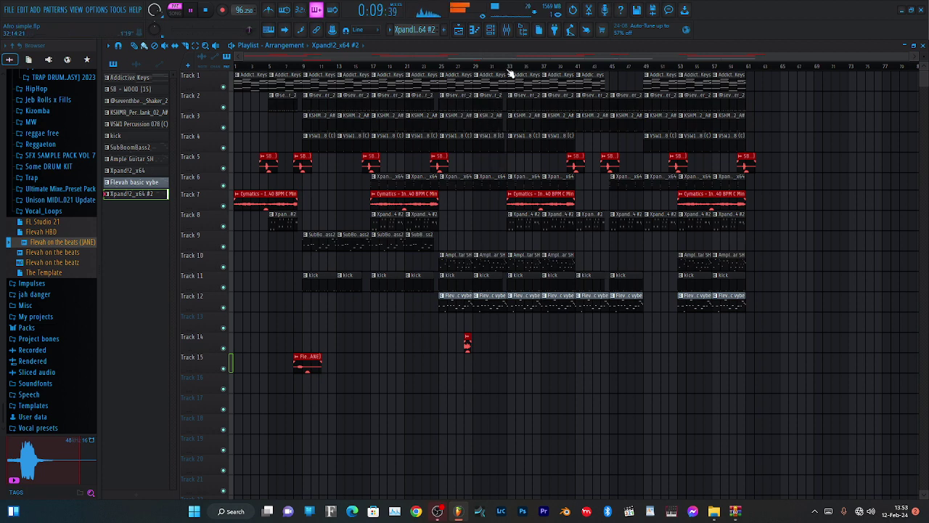
click(510, 70)
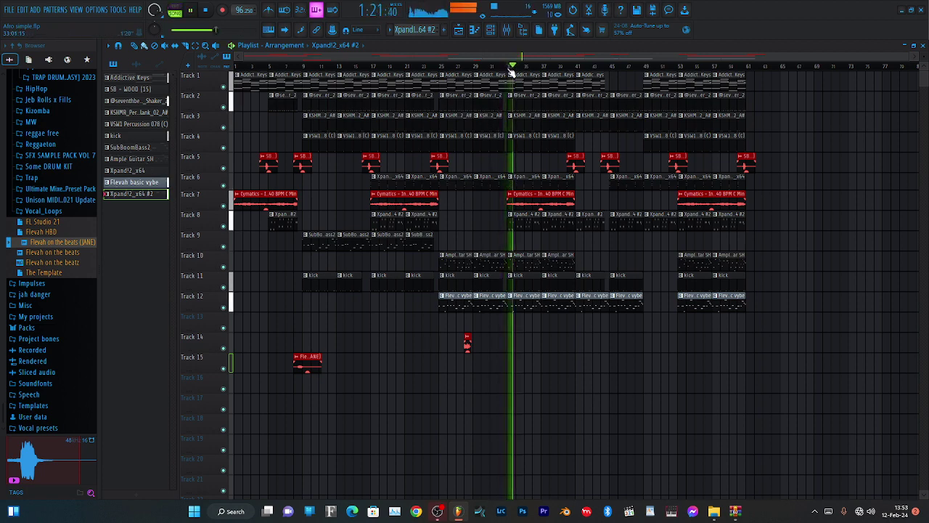